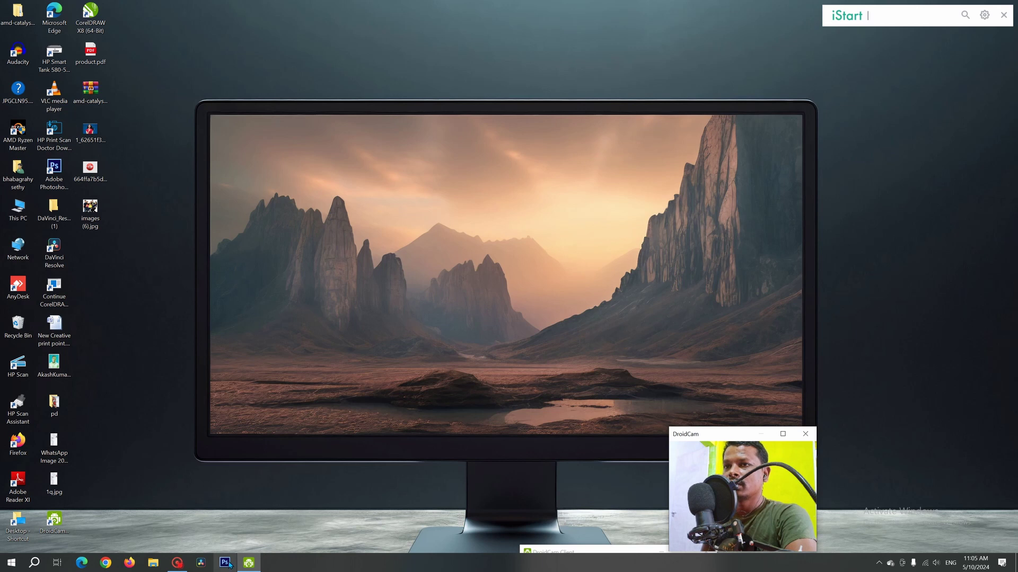
# Step: Switch to Photoshop and create a new A4 document, 210 × 297 mm at 300 pixels/inch, CMYK Color, with a white background
pyautogui.click(225, 563)
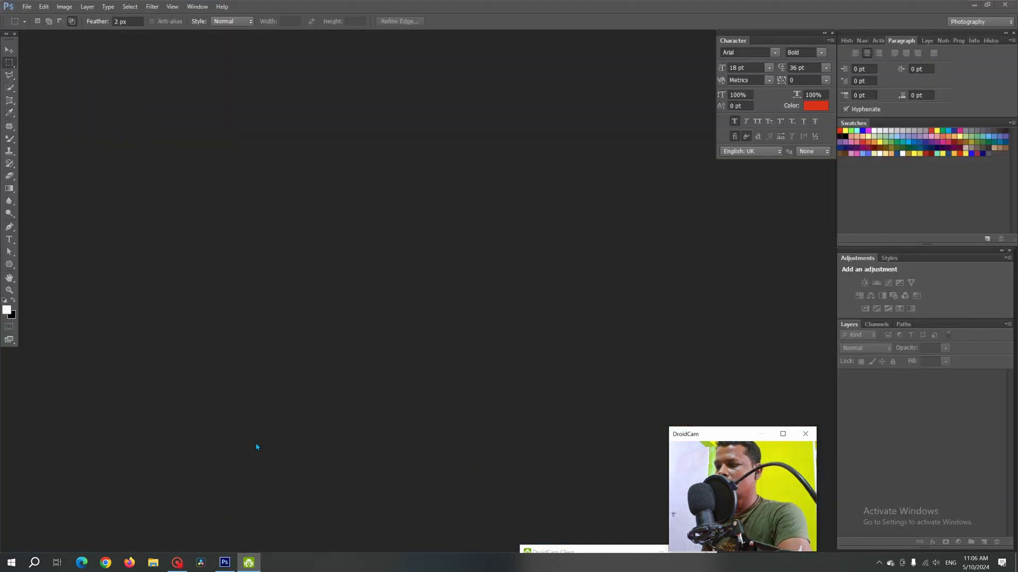
pyautogui.click(26, 6)
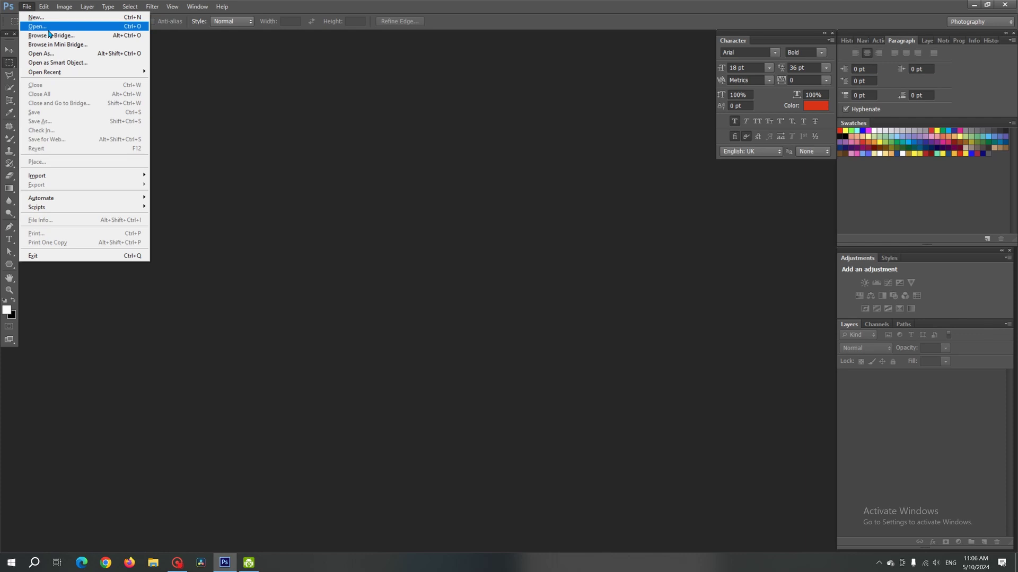
pyautogui.click(49, 18)
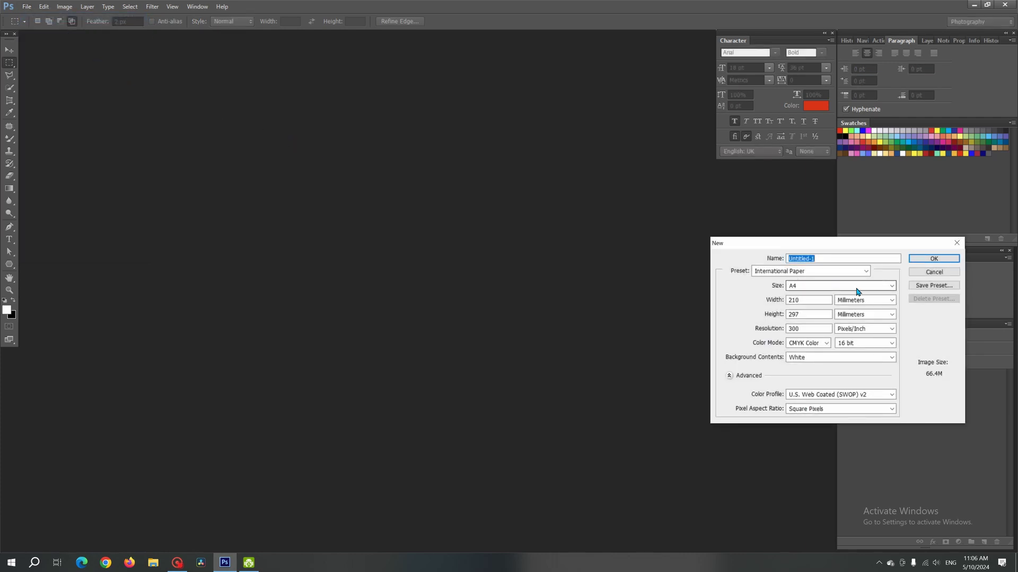
pyautogui.click(934, 259)
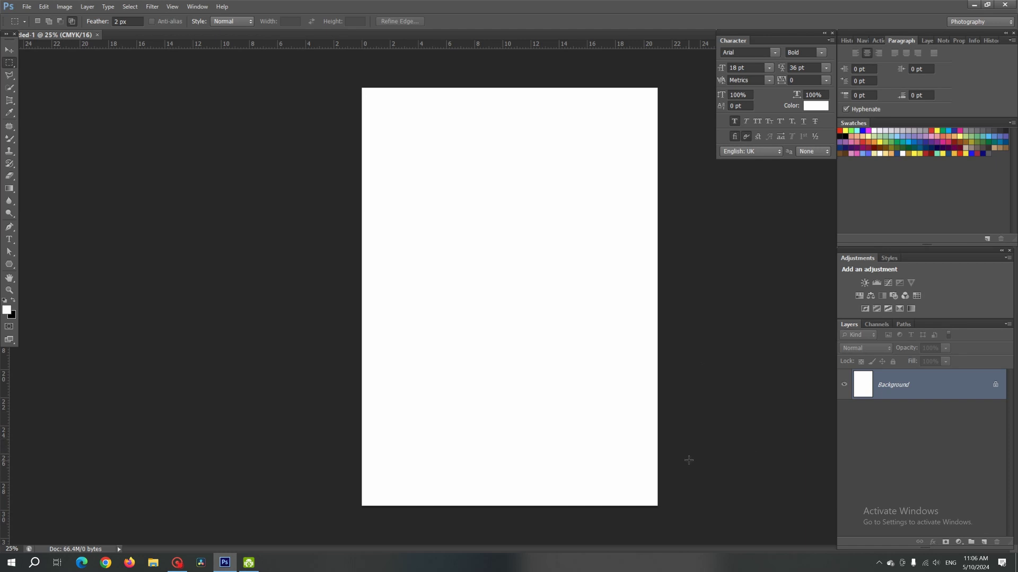
# Step: Draw an upright ellipse shape about 1180 × 1356 px in the upper middle of the page with the Ellipse Tool
pyautogui.click(11, 270)
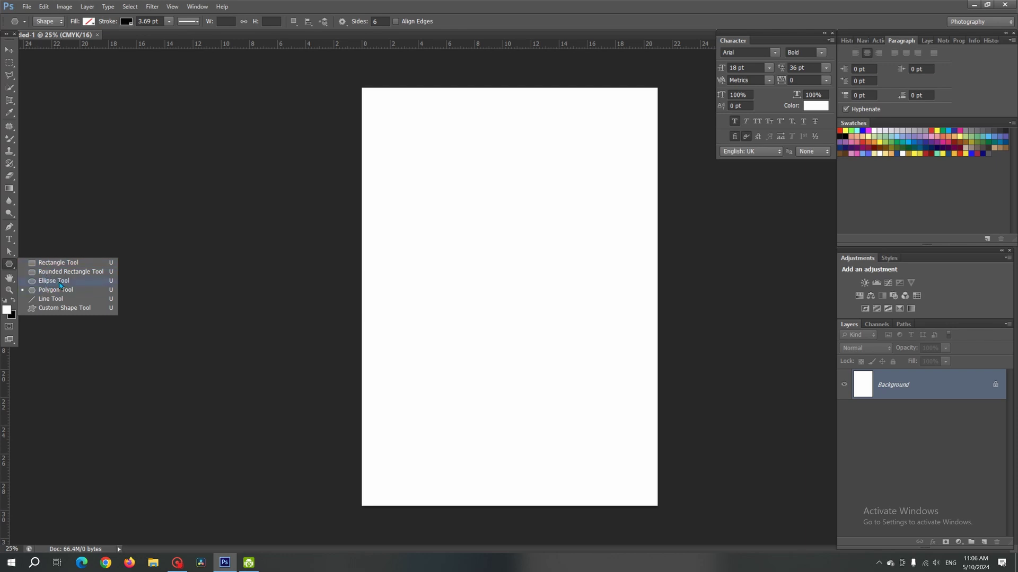
pyautogui.click(59, 283)
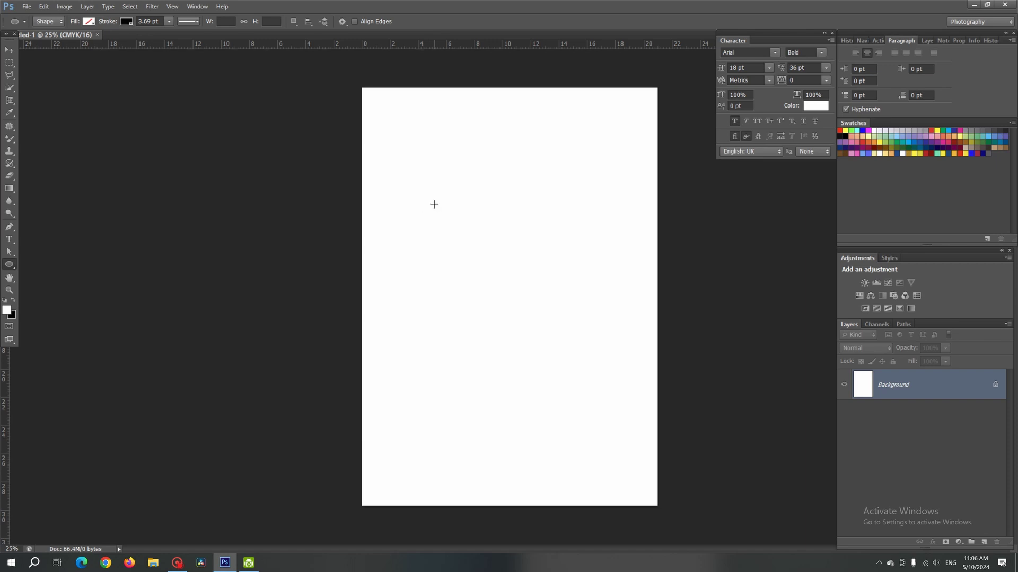
pyautogui.moveTo(421, 181)
pyautogui.mouseDown()
pyautogui.moveTo(461, 214)
pyautogui.moveTo(557, 342)
pyautogui.mouseUp()
pyautogui.press('capslock')
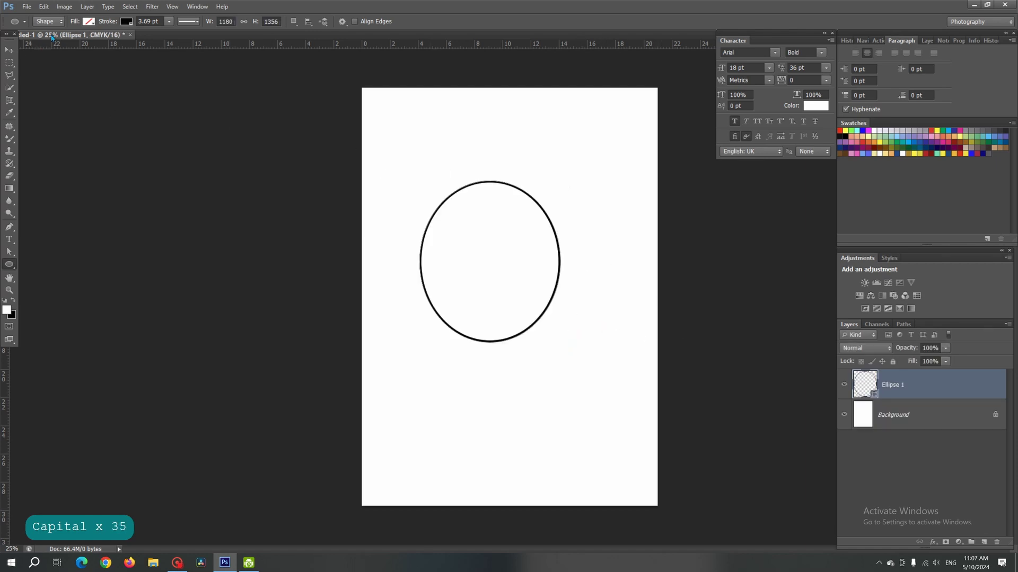
# Step: Give the ellipse a solid purple fill and remove its stroke
pyautogui.click(89, 24)
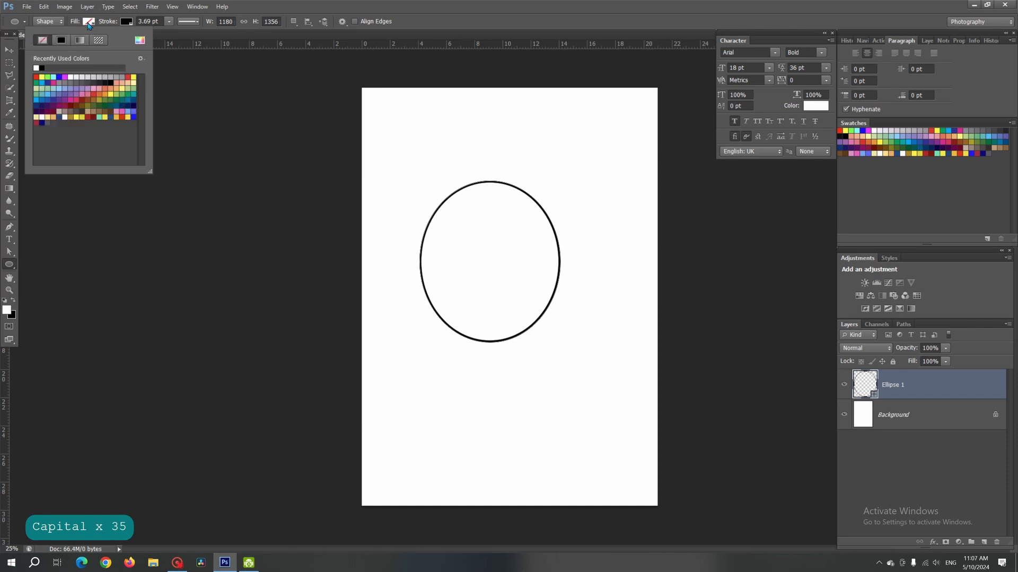
pyautogui.click(69, 75)
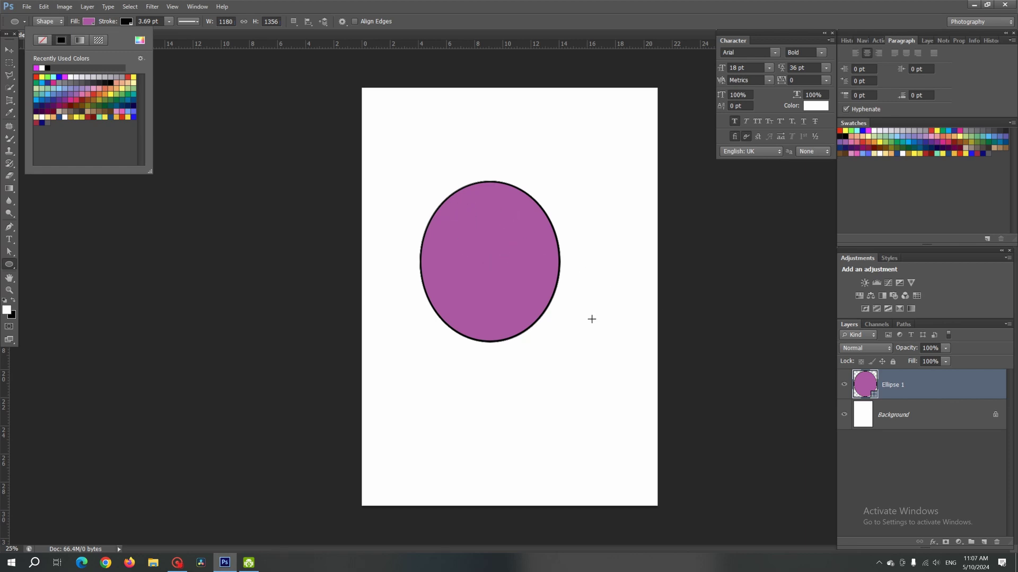
pyautogui.click(126, 21)
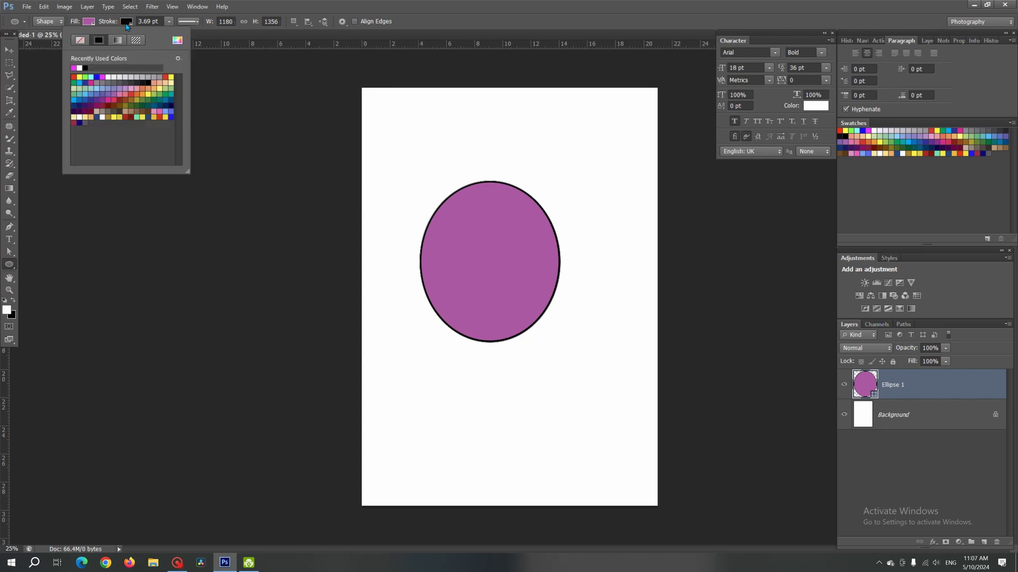
pyautogui.click(80, 40)
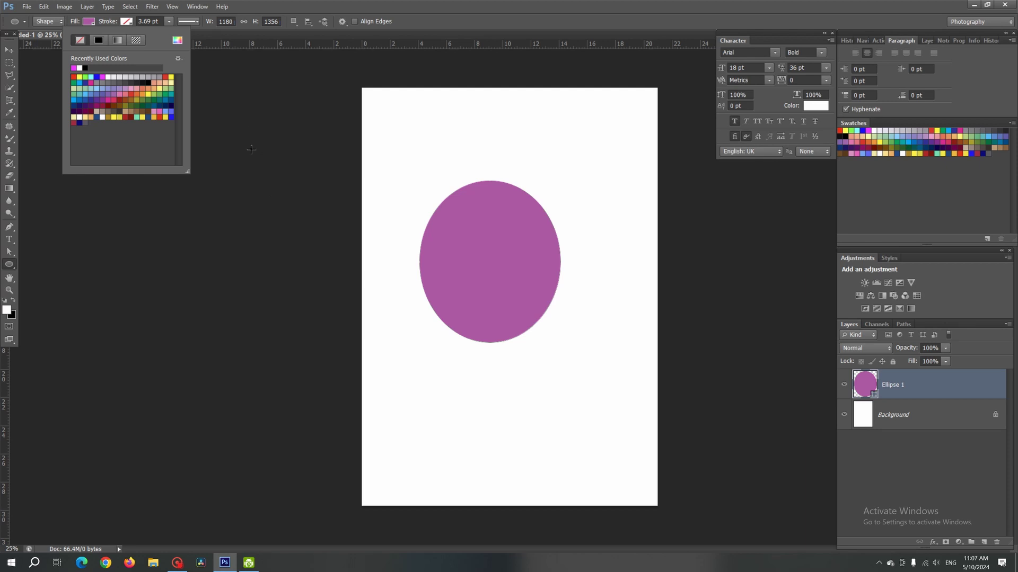
# Step: Place the desktop photo of the woman holding a phone, 1_62651f3194bec, into the document
pyautogui.click(152, 565)
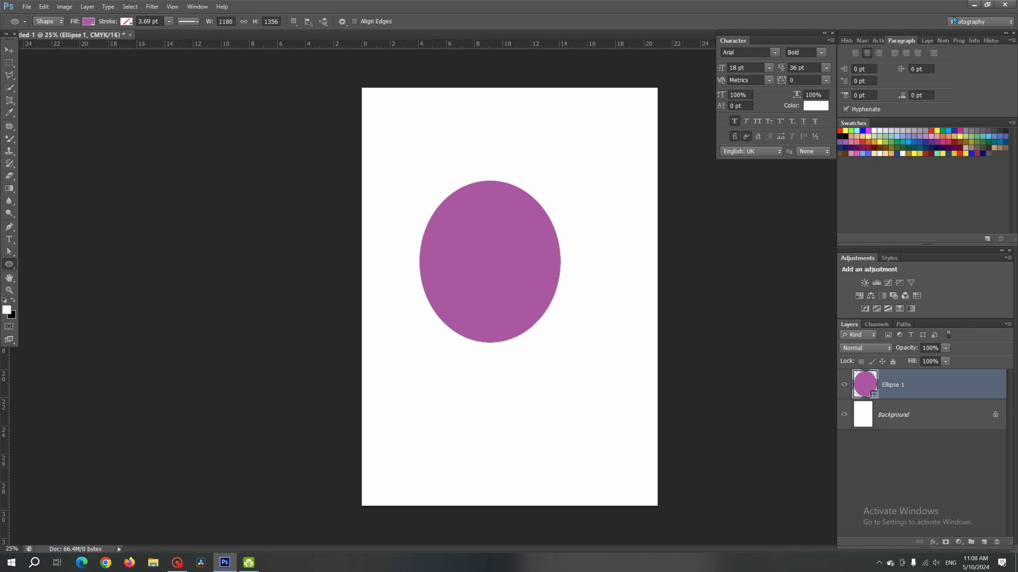
pyautogui.click(974, 4)
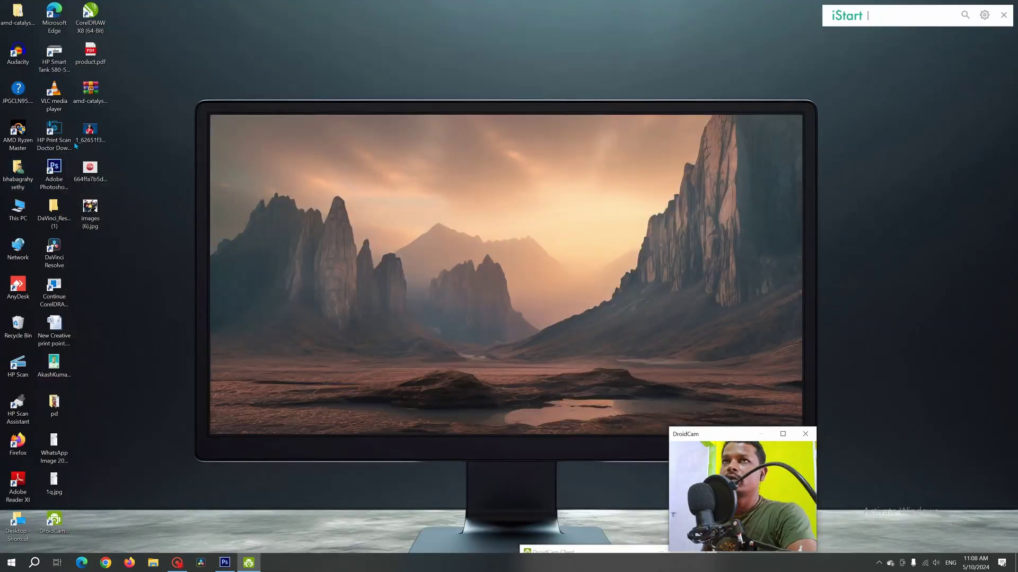
pyautogui.moveTo(91, 130); pyautogui.dragTo(472, 265)
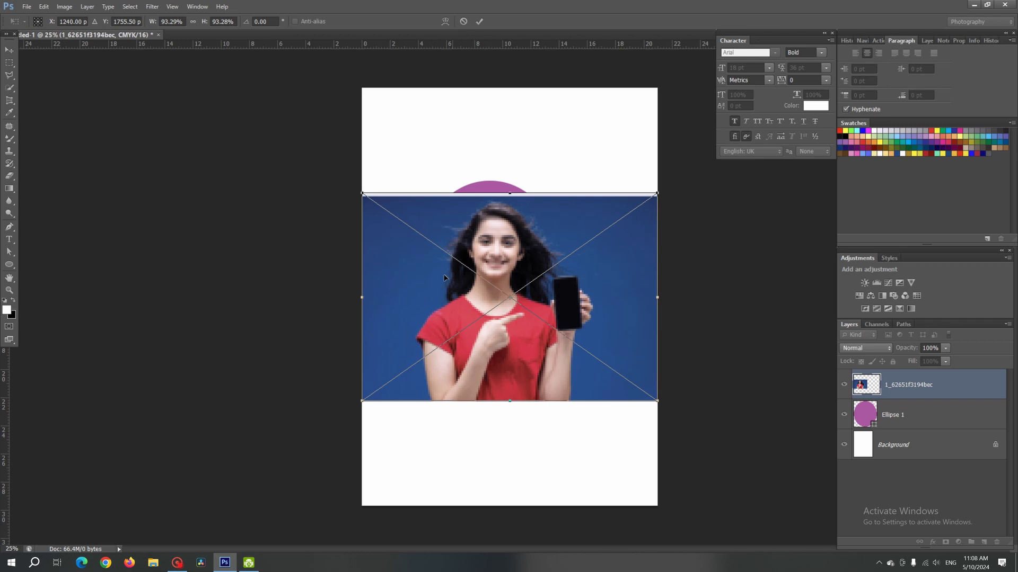
# Step: Shrink the placed photo to about 71% width and 78% height and position it over the purple ellipse
pyautogui.moveTo(440, 277); pyautogui.dragTo(441, 252)
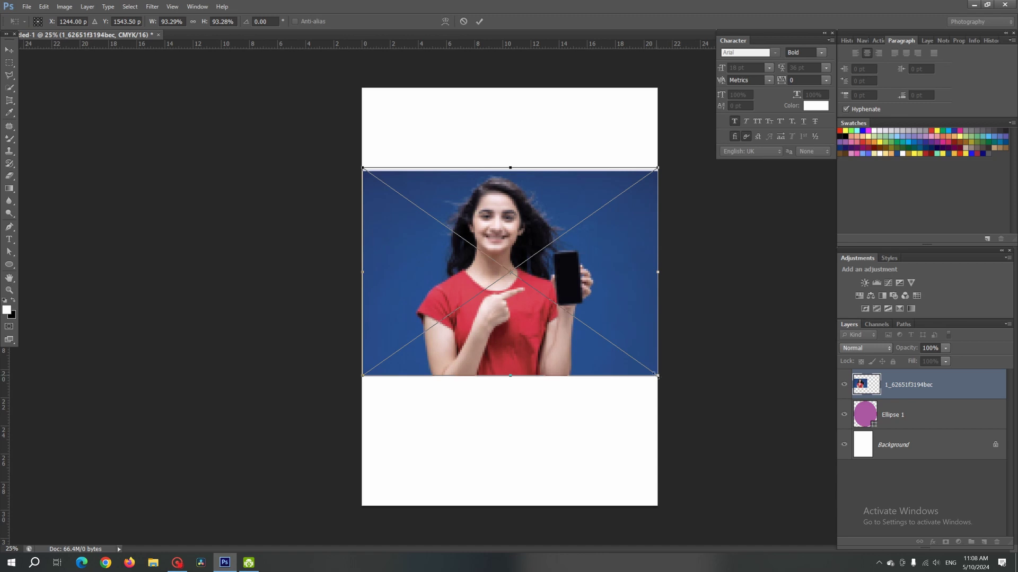
pyautogui.moveTo(656, 375); pyautogui.dragTo(641, 364)
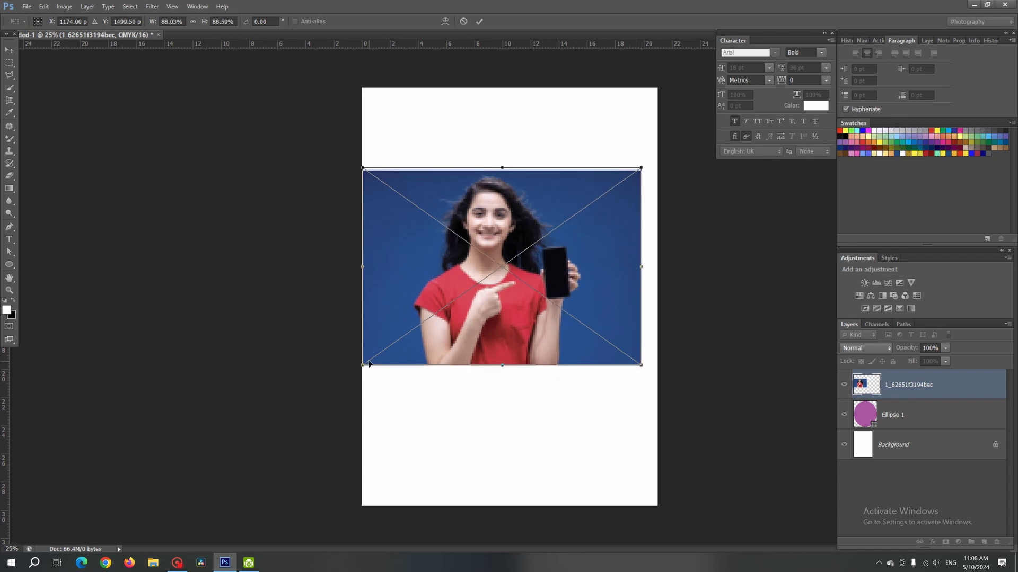
pyautogui.moveTo(364, 365); pyautogui.dragTo(376, 359)
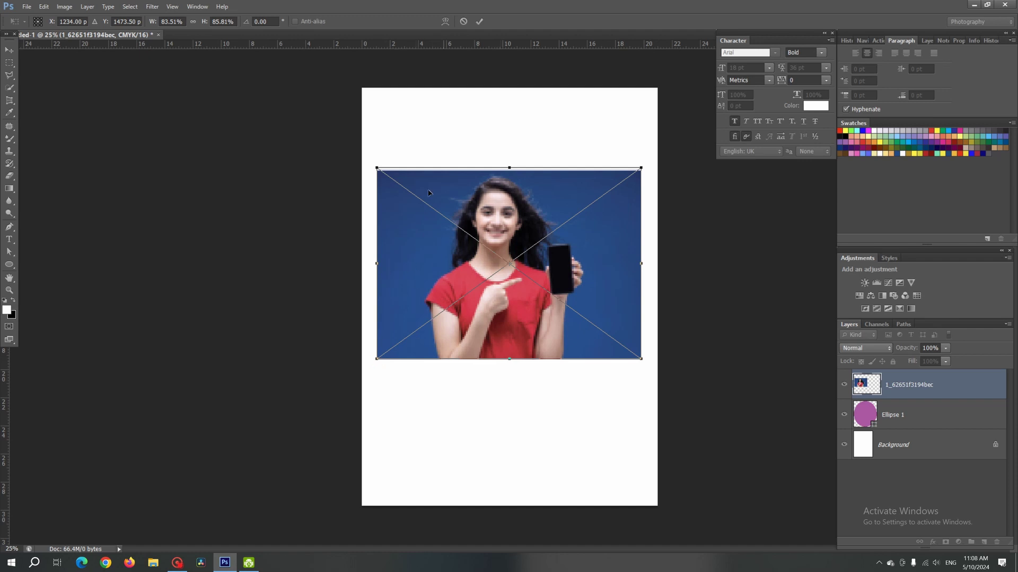
pyautogui.moveTo(376, 166); pyautogui.dragTo(392, 175)
pyautogui.moveTo(641, 175); pyautogui.dragTo(615, 185)
pyautogui.moveTo(487, 240); pyautogui.dragTo(486, 218)
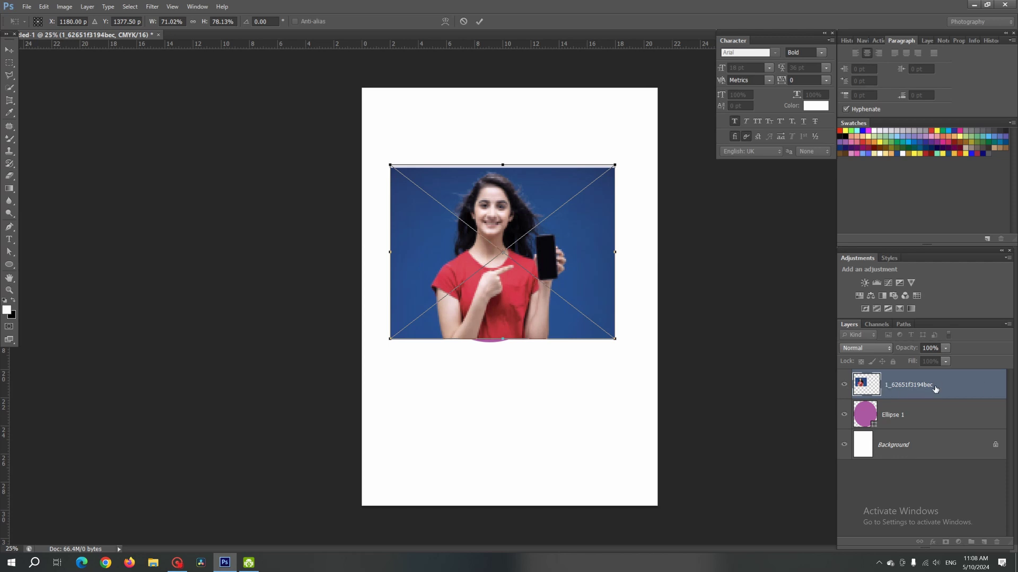
pyautogui.click(479, 21)
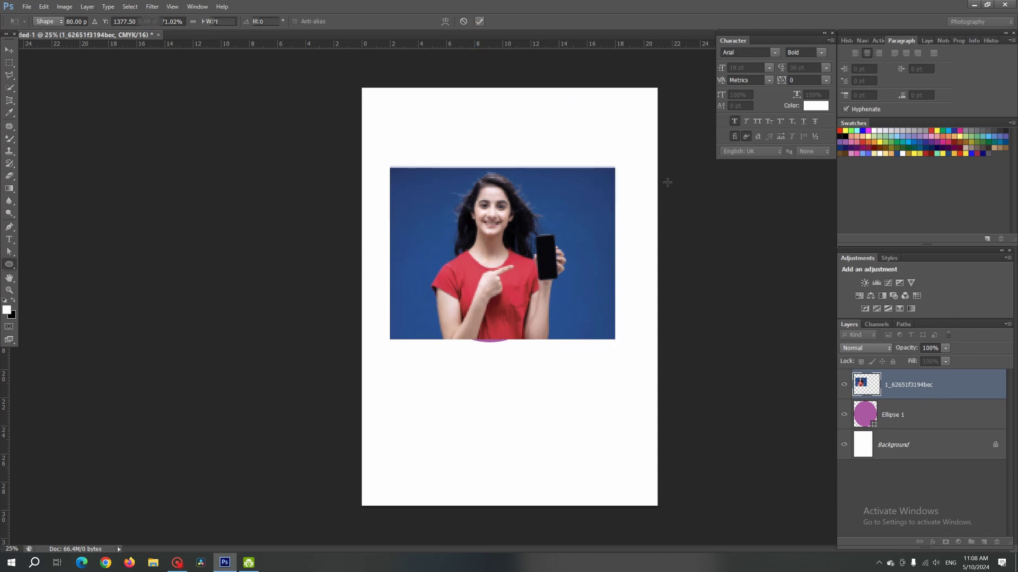
# Step: Clip the photo to the ellipse with a clipping mask and shift it down slightly to cover the ellipse's lower edge
pyautogui.rightClick(952, 391)
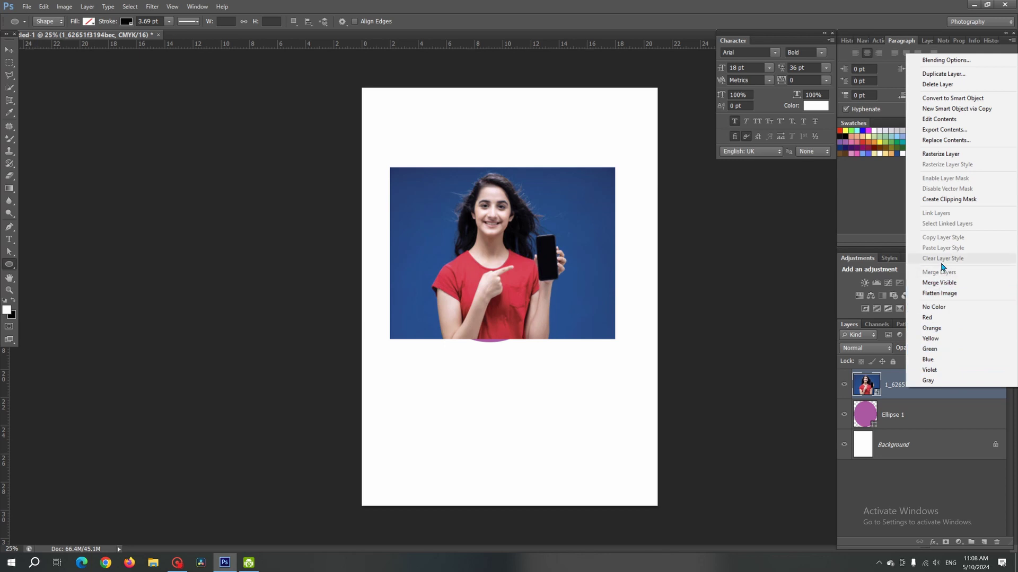
pyautogui.click(966, 205)
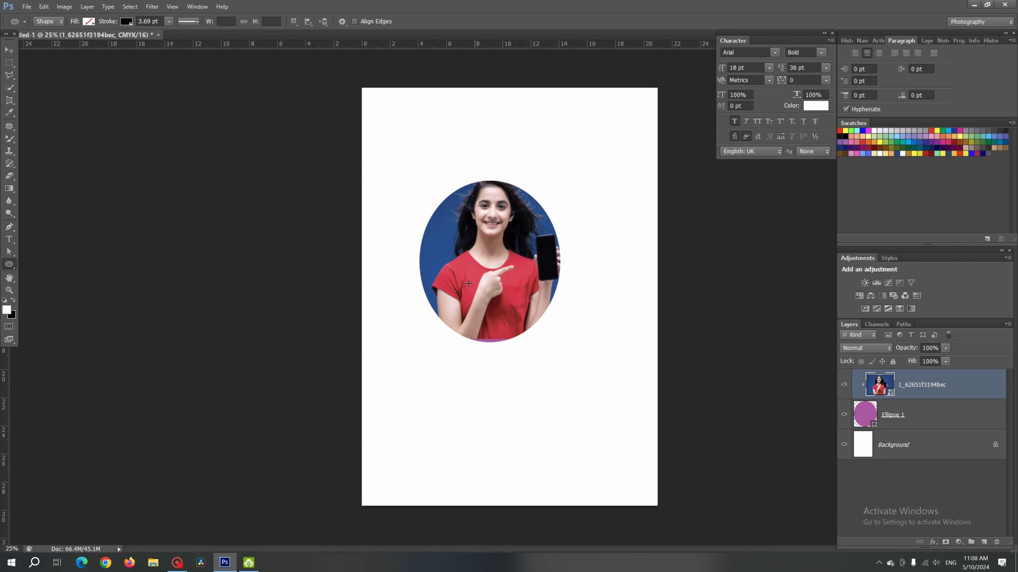
pyautogui.click(9, 49)
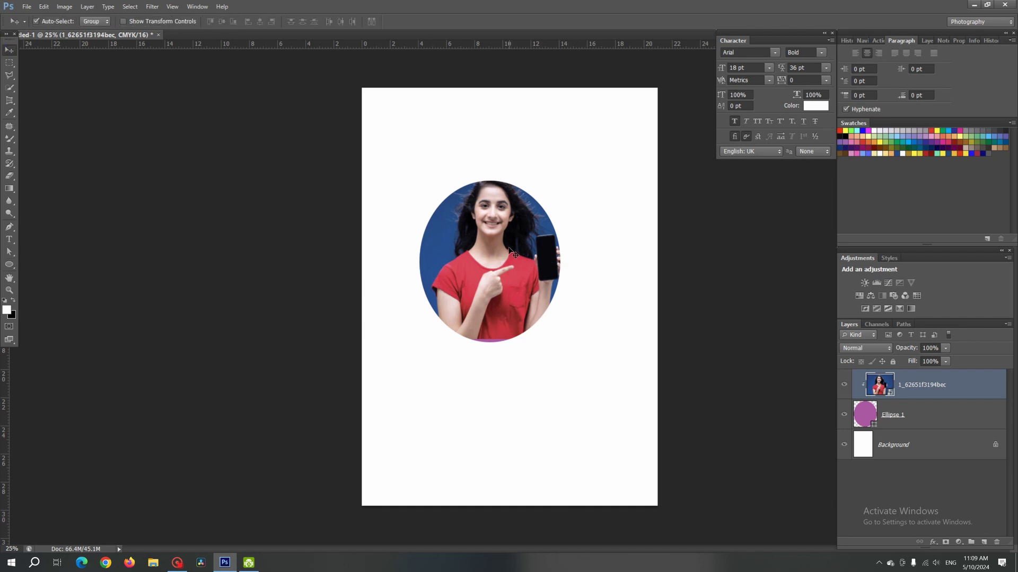
pyautogui.moveTo(509, 251); pyautogui.dragTo(508, 258)
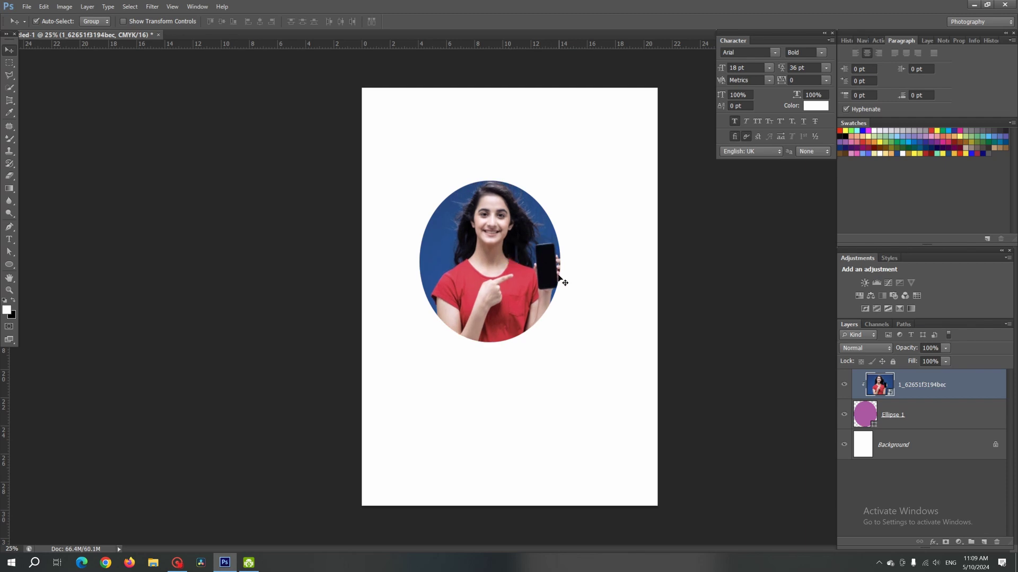
# Step: Free-transform the clipped photo to about 64% width and extend its upper and lower edges to cover the whole ellipse
pyautogui.hotkey('ctrl', 't')
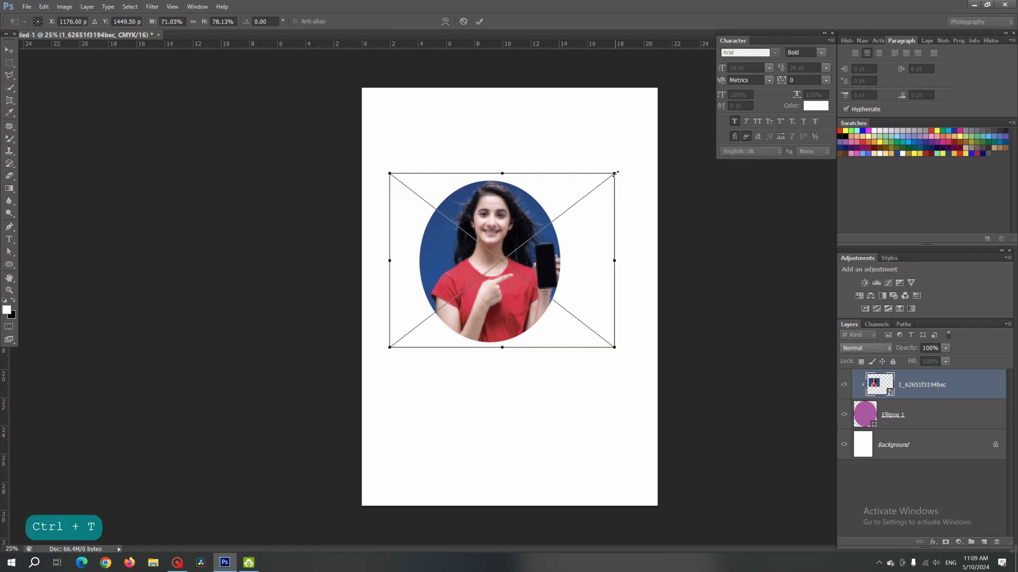
pyautogui.moveTo(614, 173); pyautogui.dragTo(608, 177)
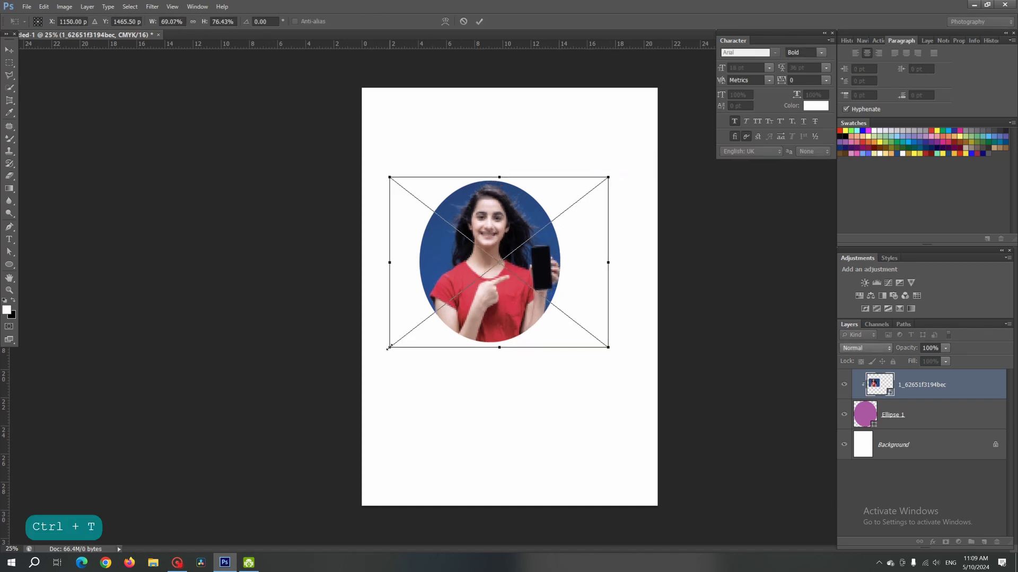
pyautogui.moveTo(388, 348); pyautogui.dragTo(395, 340)
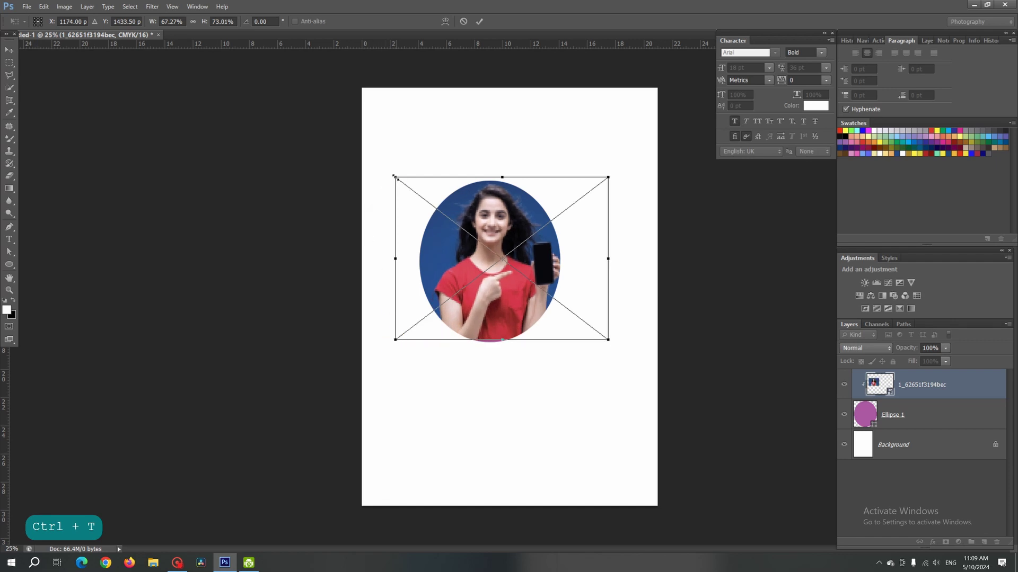
pyautogui.moveTo(393, 176); pyautogui.dragTo(398, 181)
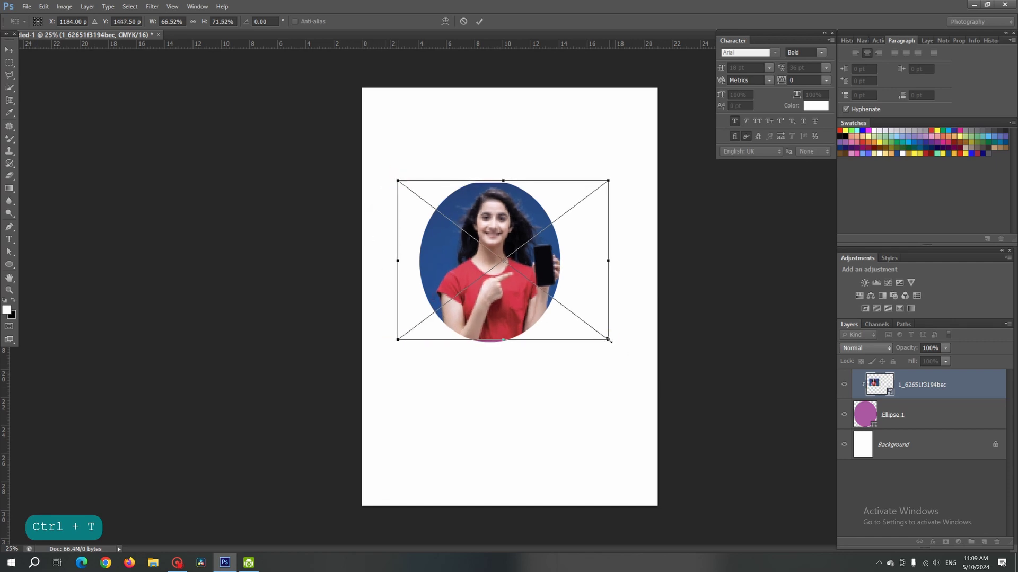
pyautogui.moveTo(609, 340); pyautogui.dragTo(600, 334)
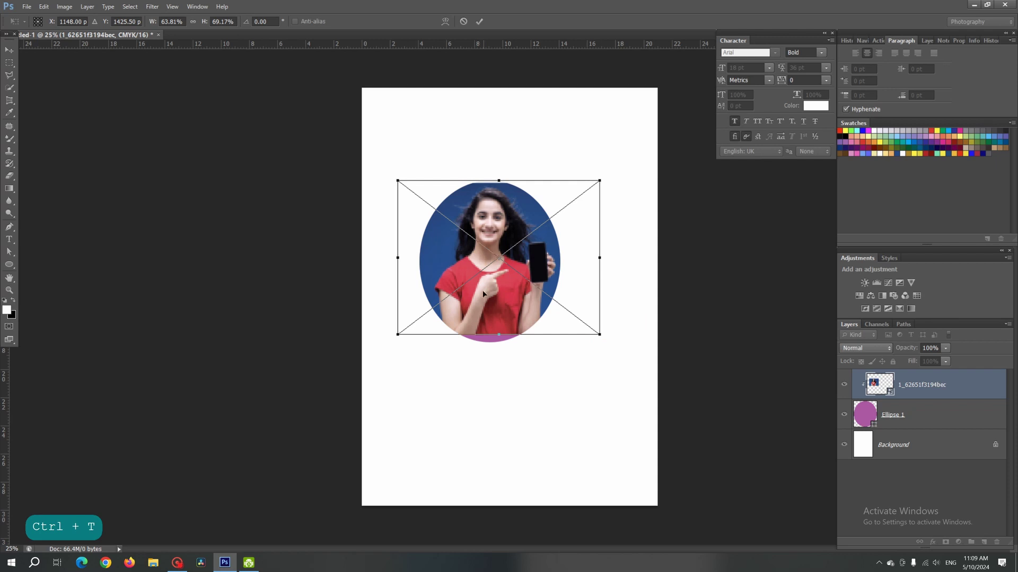
pyautogui.moveTo(480, 291); pyautogui.dragTo(479, 296)
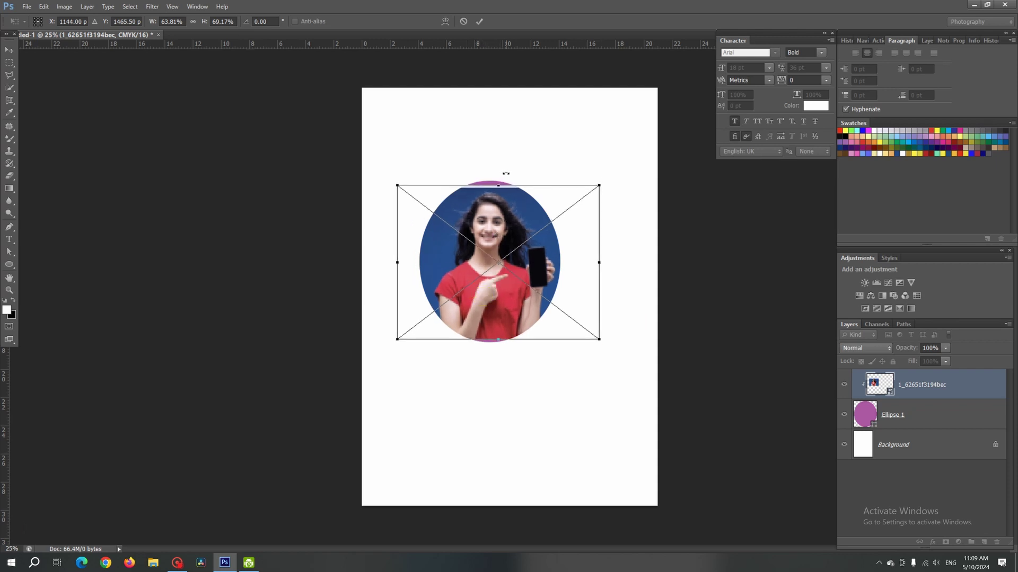
pyautogui.moveTo(498, 185); pyautogui.dragTo(497, 175)
pyautogui.moveTo(498, 339); pyautogui.dragTo(498, 345)
pyautogui.click(482, 22)
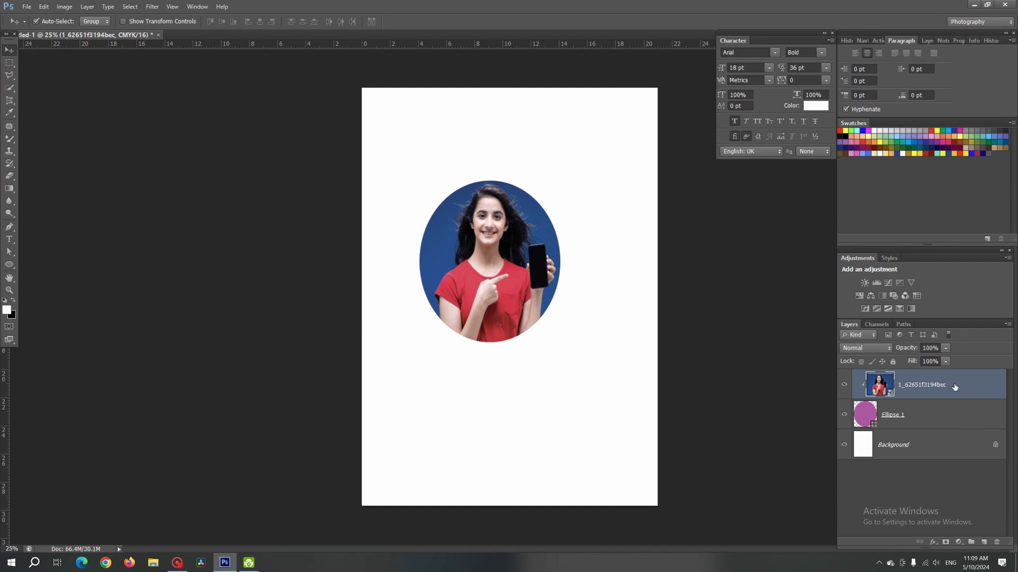
# Step: Merge the clipped photo layer and the Ellipse 1 layer into one layer
pyautogui.keyDown('ctrl'); pyautogui.click(920, 416); pyautogui.keyUp('ctrl')
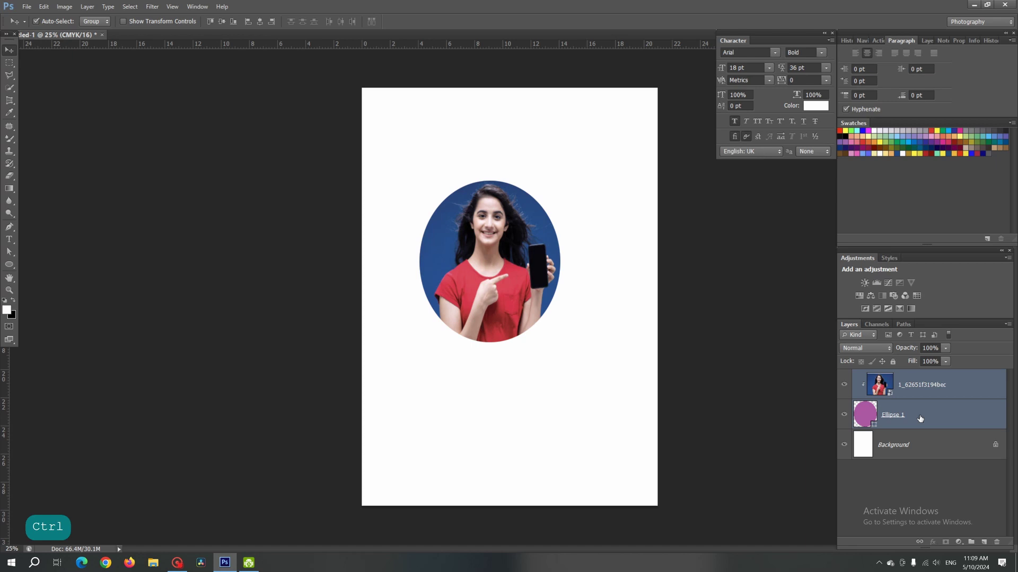
pyautogui.hotkey('ctrl', 'e')
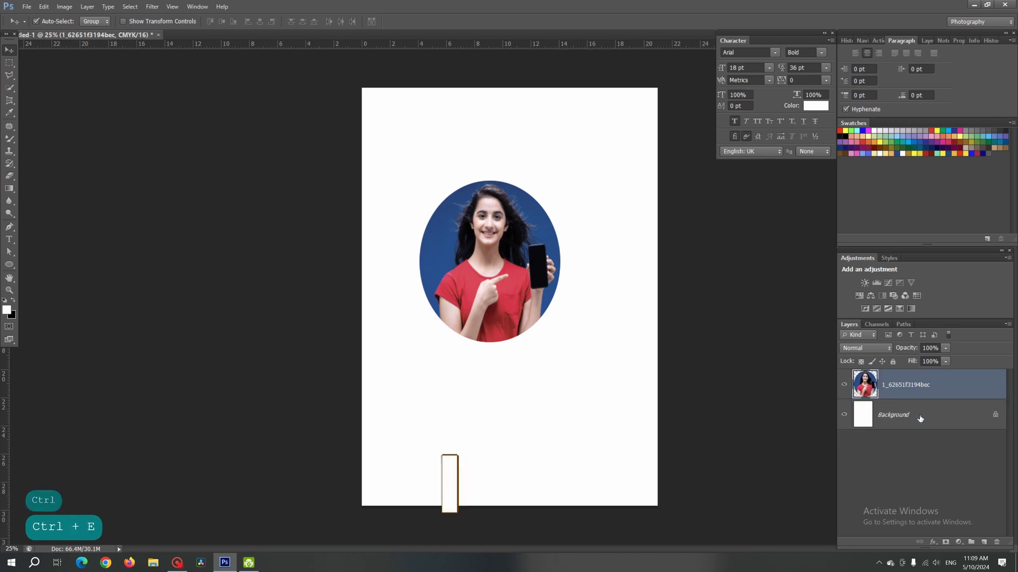